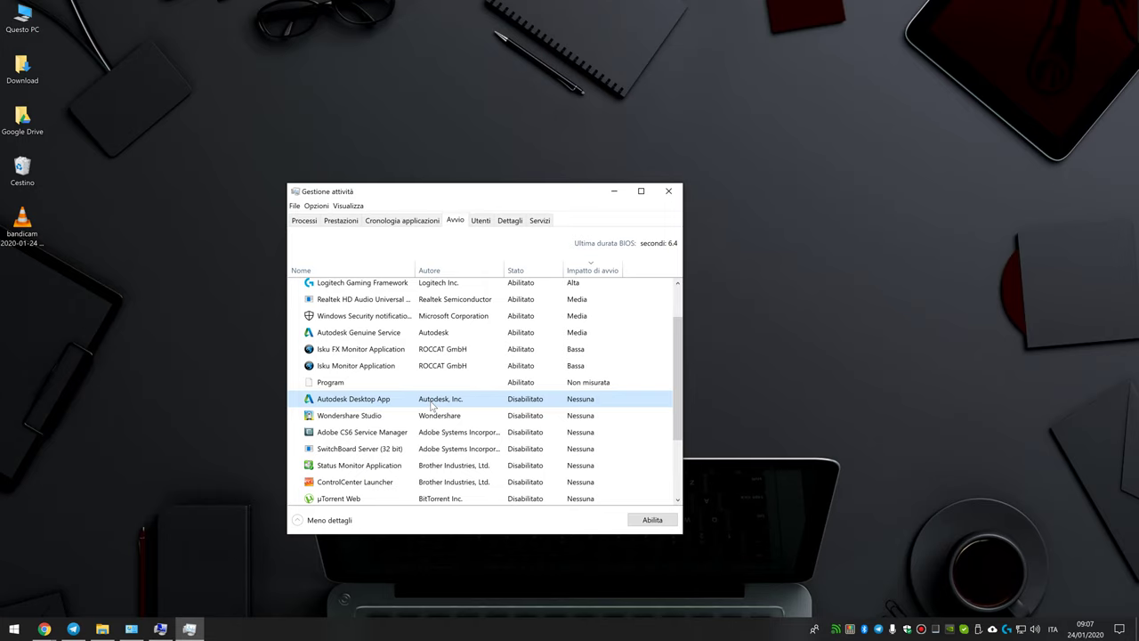
Examine which startup programs are enabled or disabled and their startup impact, and close the task manager.
scroll(433, 405, "up", 1)
left_click(491, 337)
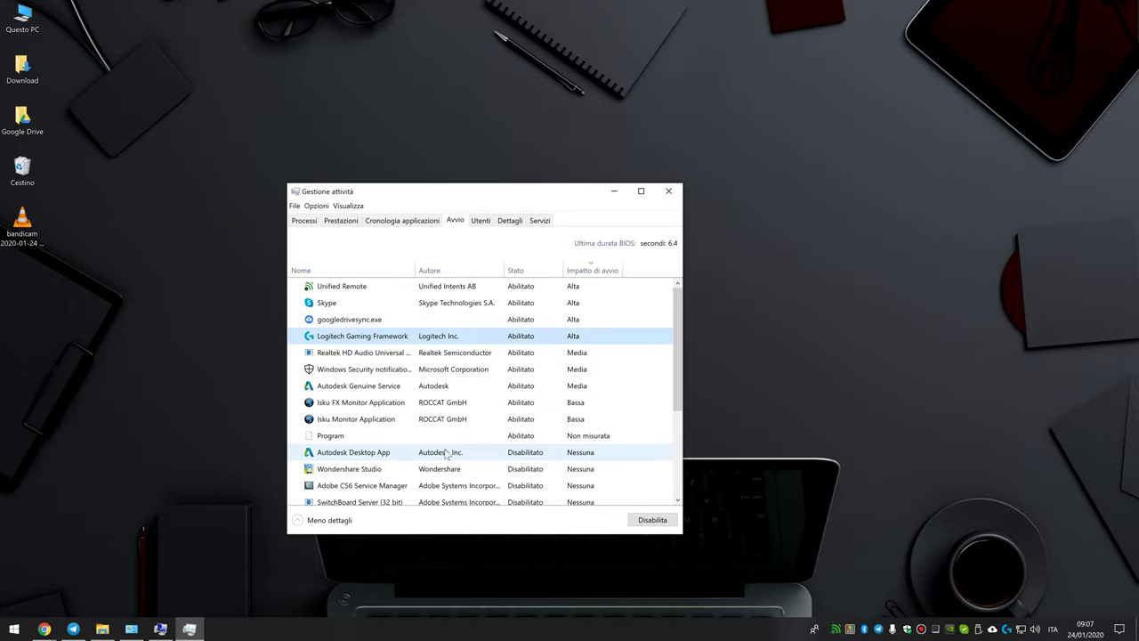
scroll(447, 453, "down", 1)
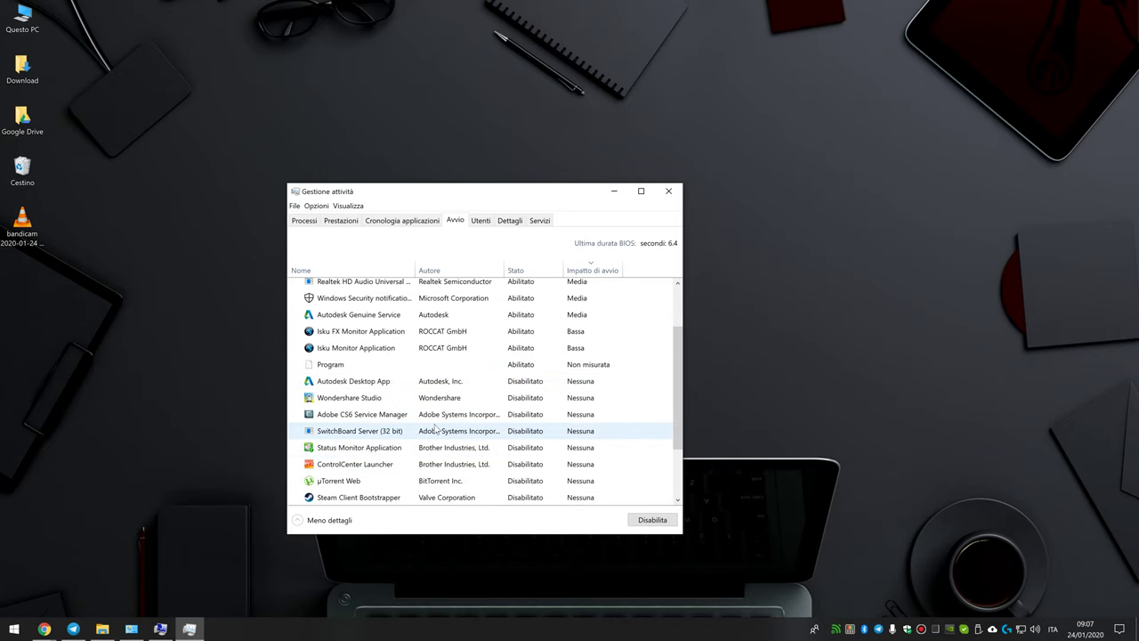
scroll(440, 427, "up", 1)
scroll(440, 426, "up", 1)
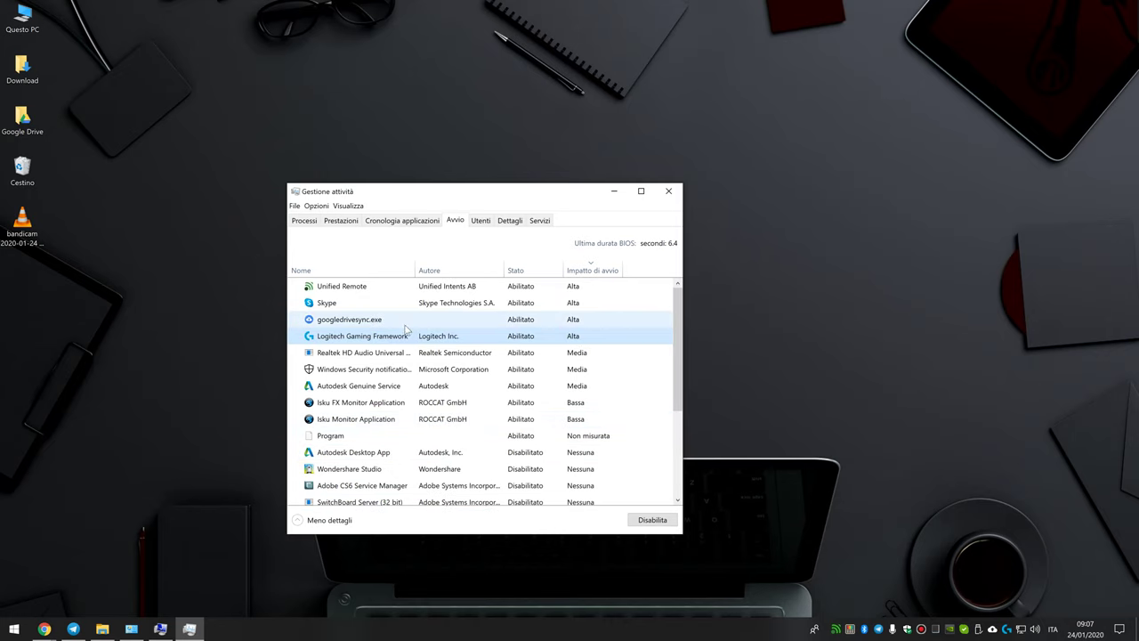
left_click(349, 319)
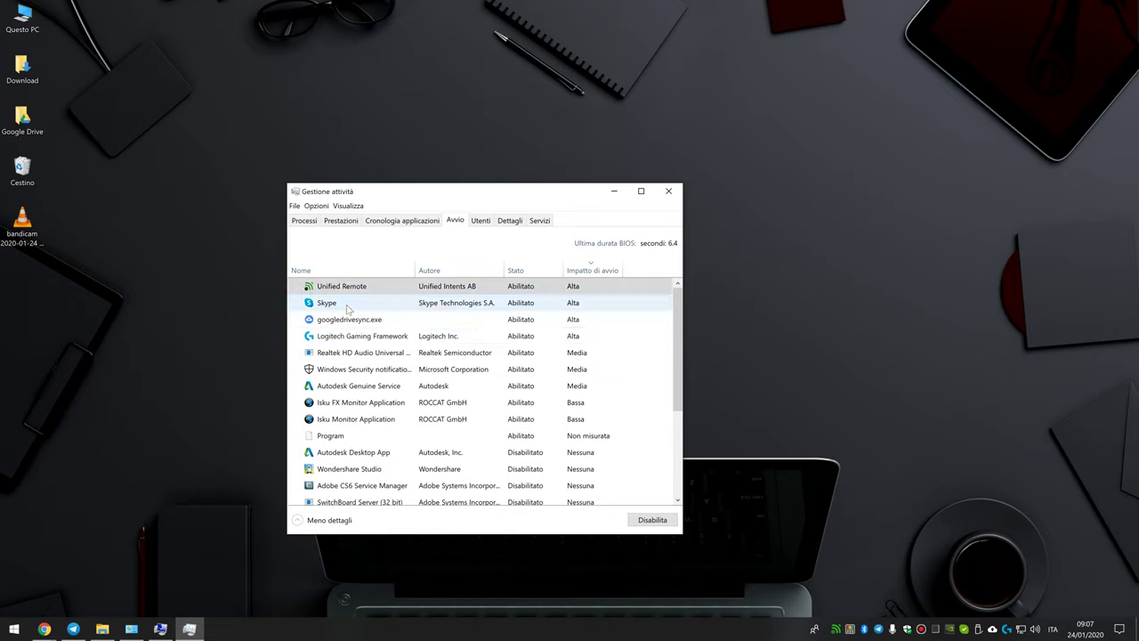
left_click(343, 352)
left_click(339, 369)
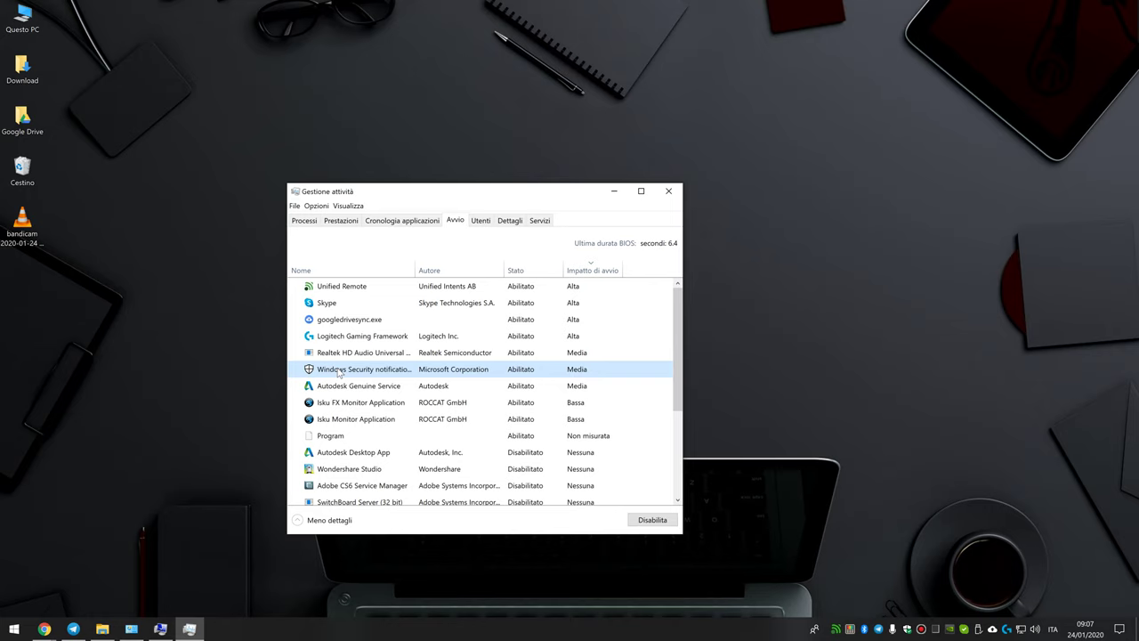
scroll(365, 401, "down", 3)
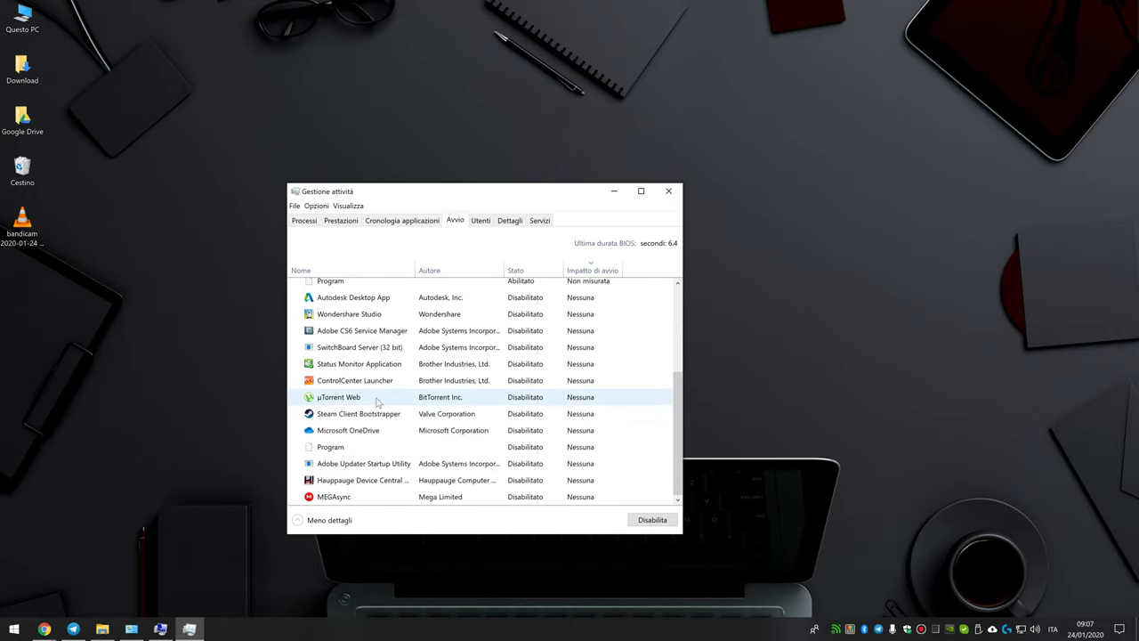
left_click(374, 420)
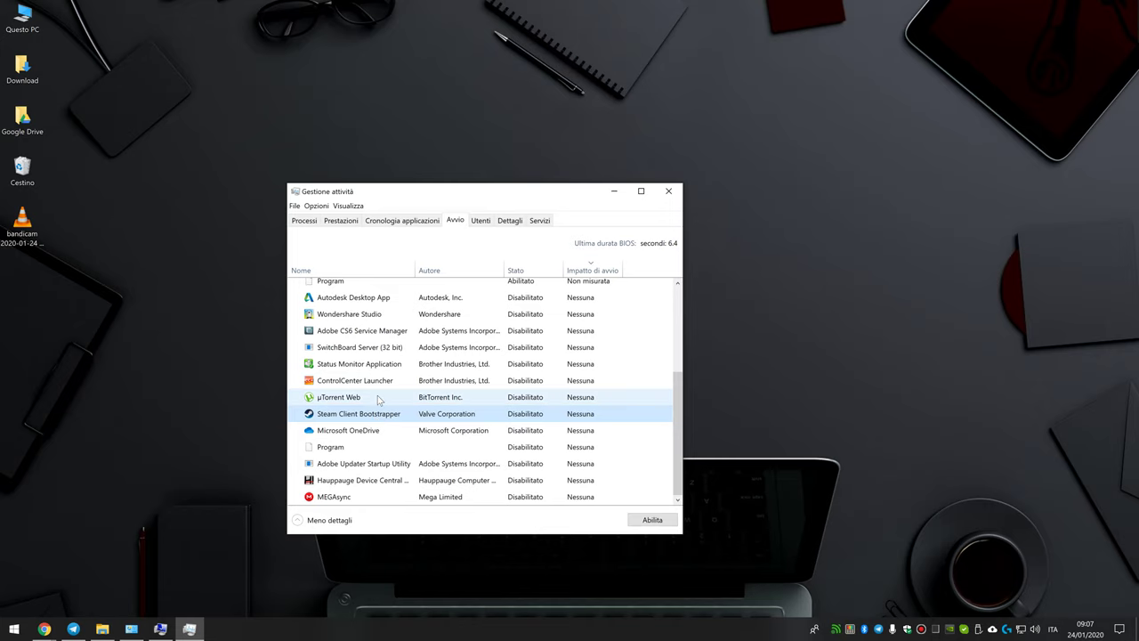
left_click(377, 400)
scroll(390, 430, "up", 3)
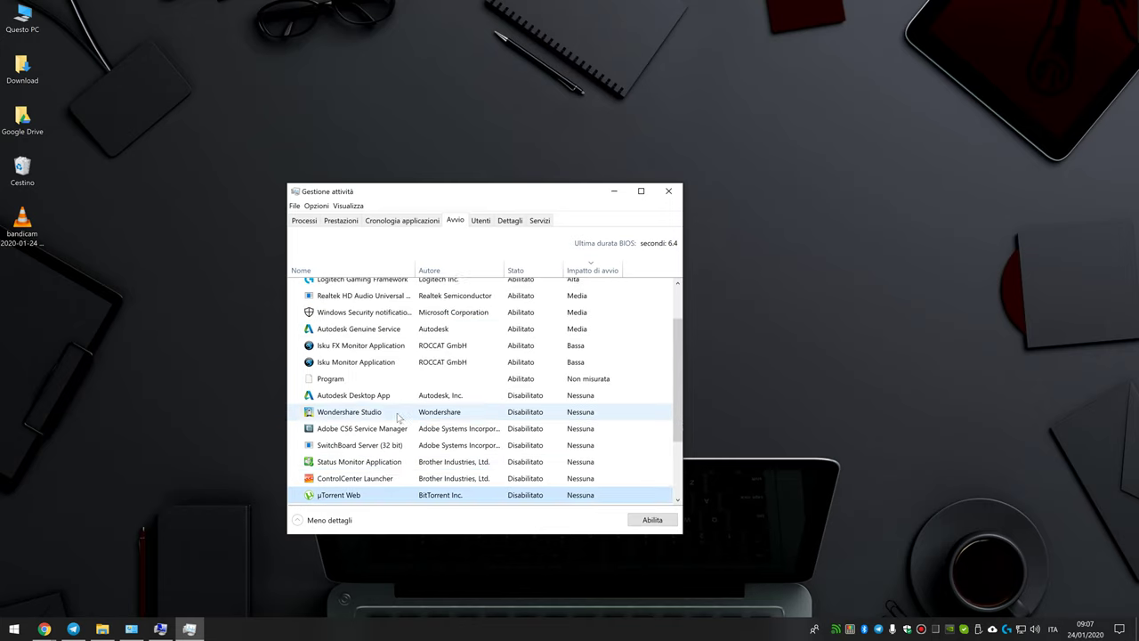
left_click(369, 356)
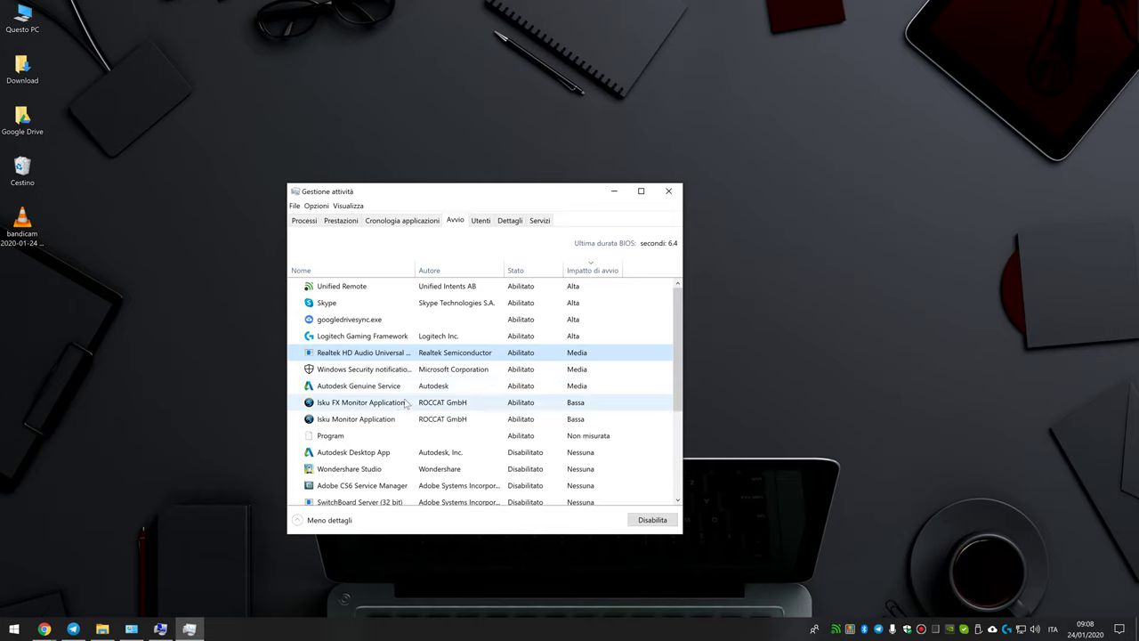
left_click(671, 195)
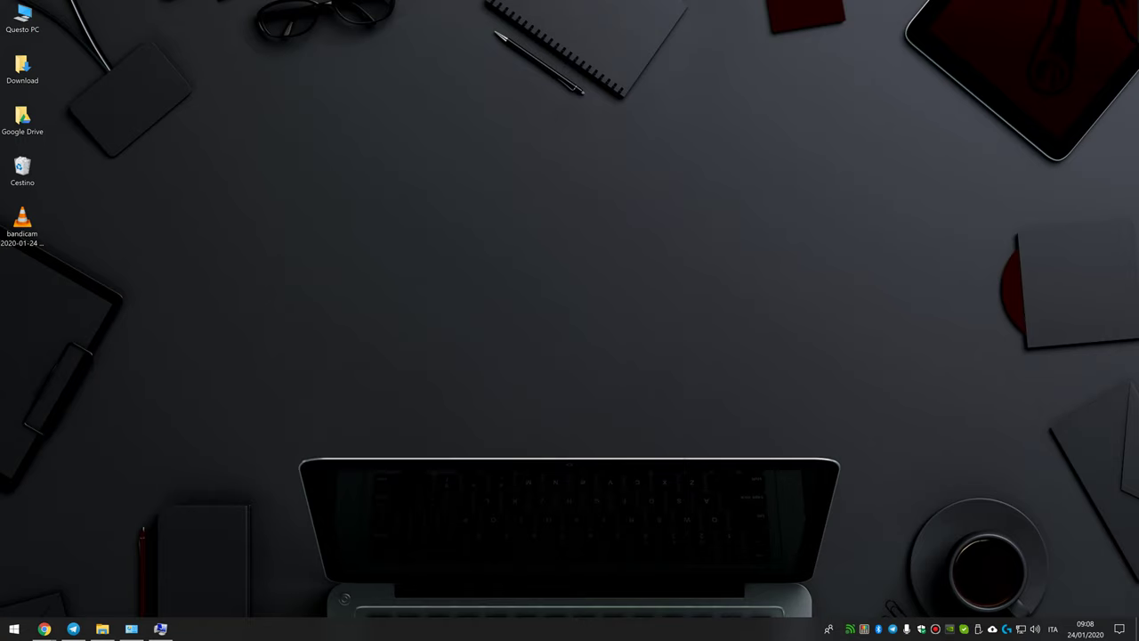
Bring up the advanced system properties and open the performance settings for visual effects.
left_click(160, 628)
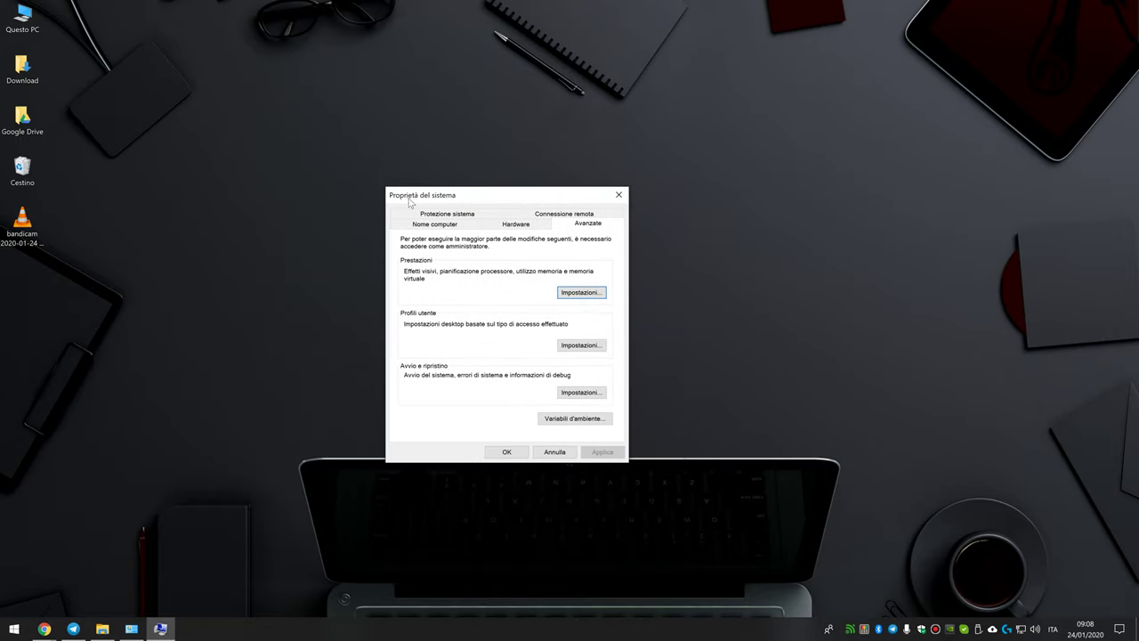
right_click(25, 21)
left_click(360, 182)
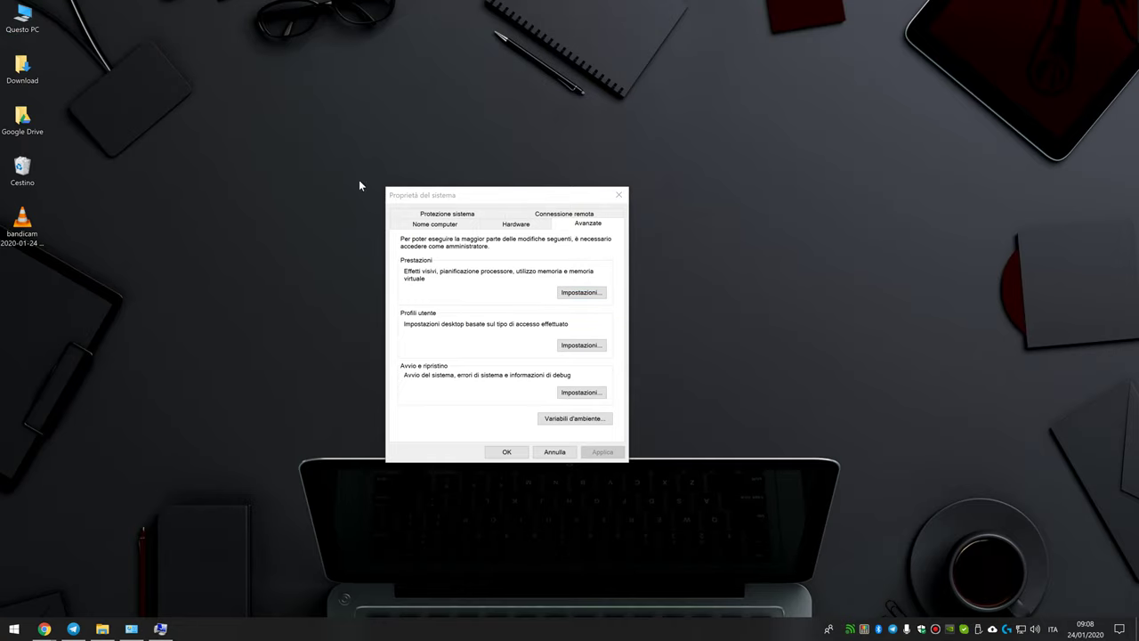
left_click(411, 198)
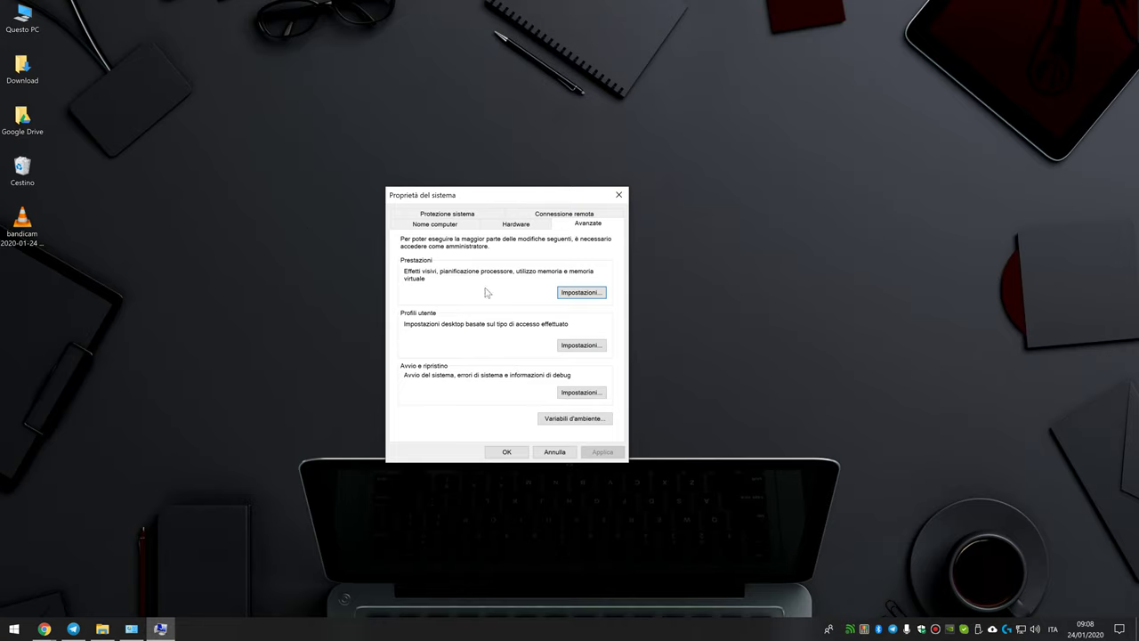
left_click(581, 293)
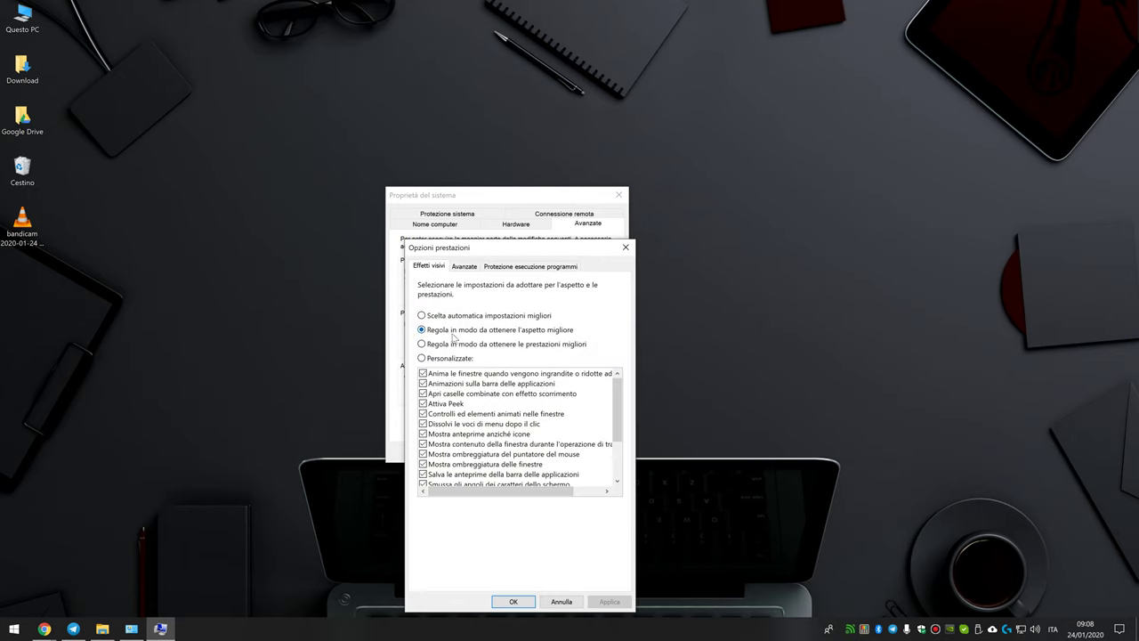
Try the best-performance visual effects preset, a custom choice with "Visualizza menu con effetto dissolvenza o scorrimento", and the automatic settings.
left_click(551, 349)
left_click_drag(615, 414, 626, 469)
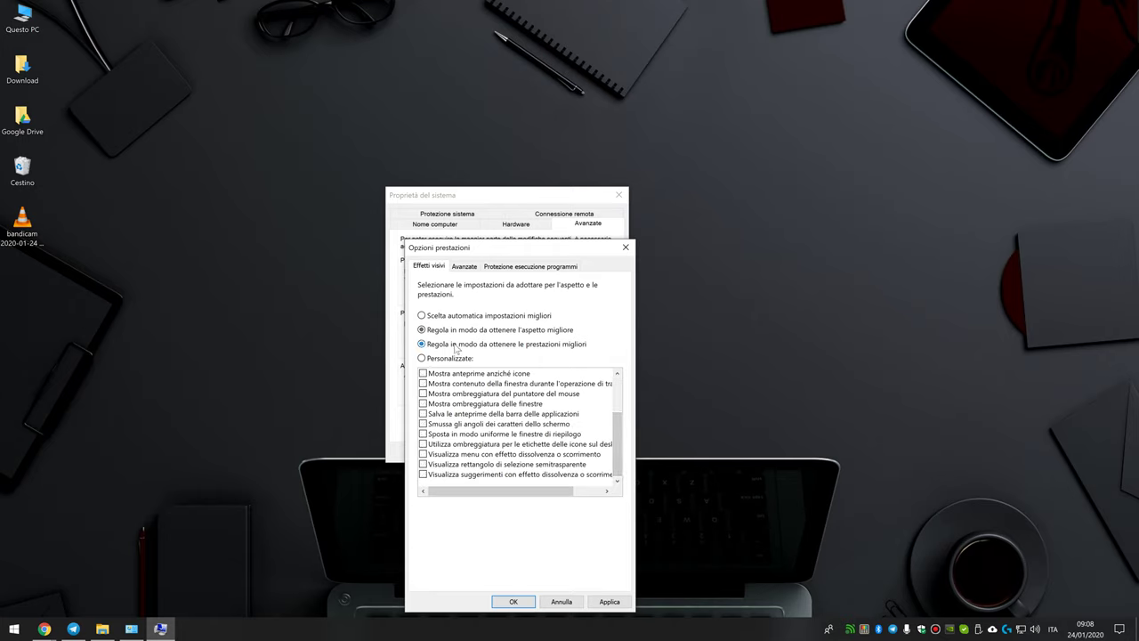
left_click(612, 454)
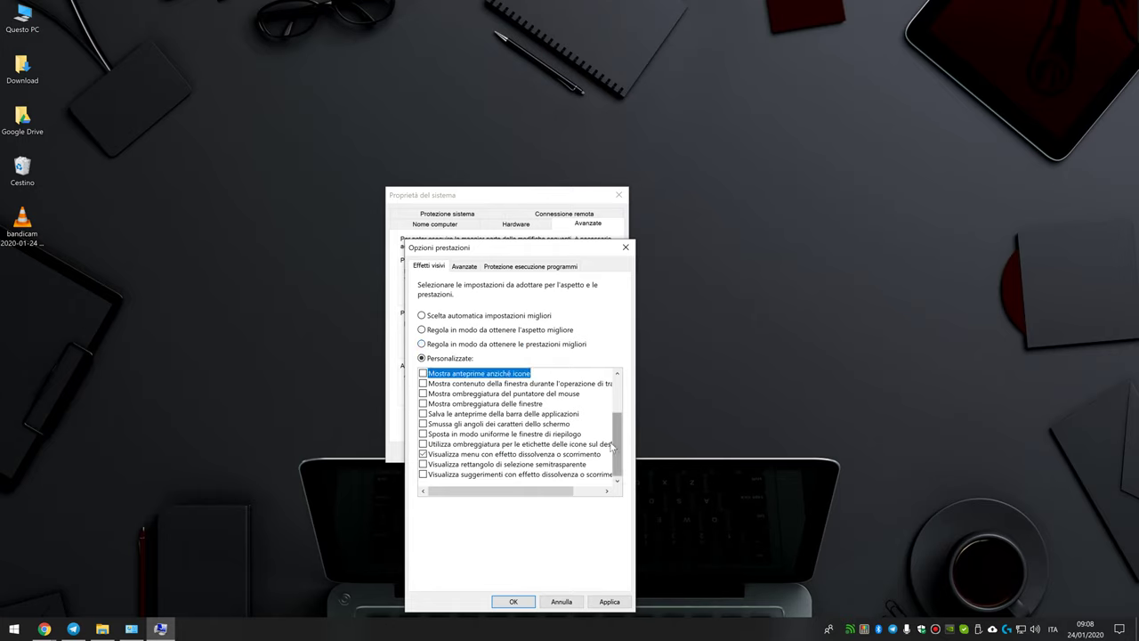
left_click(610, 454)
left_click_drag(616, 449, 625, 399)
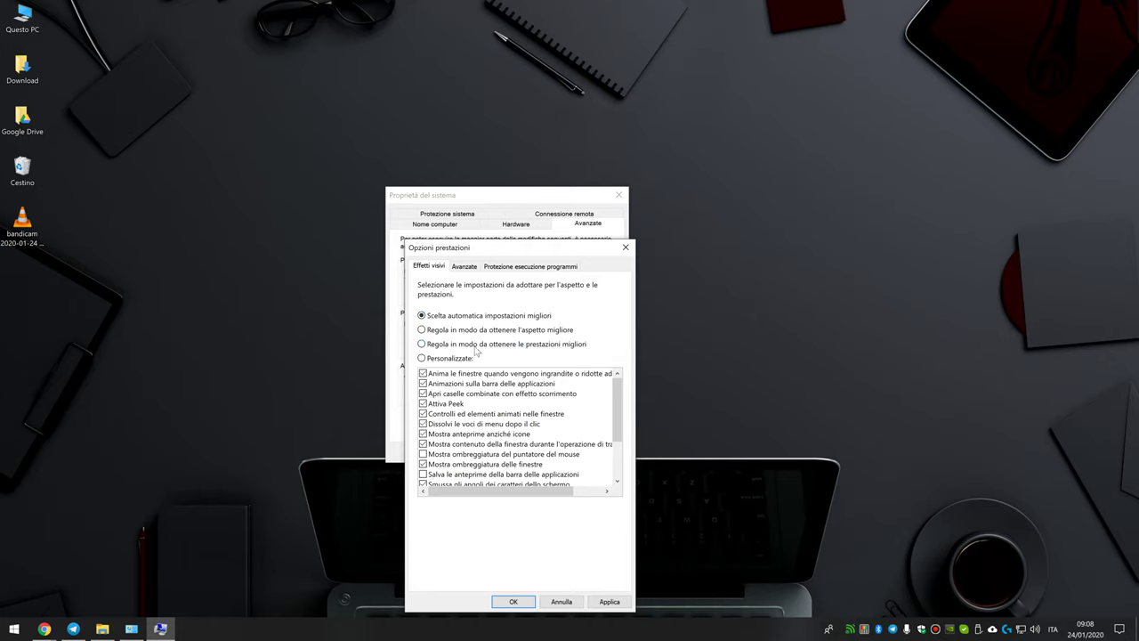
Review the automatic effects list, try "Regola in modo da ottenere le prestazioni migliori", cancel the performance options and close the system properties.
scroll(471, 419, "down", 2)
scroll(462, 436, "up", 2)
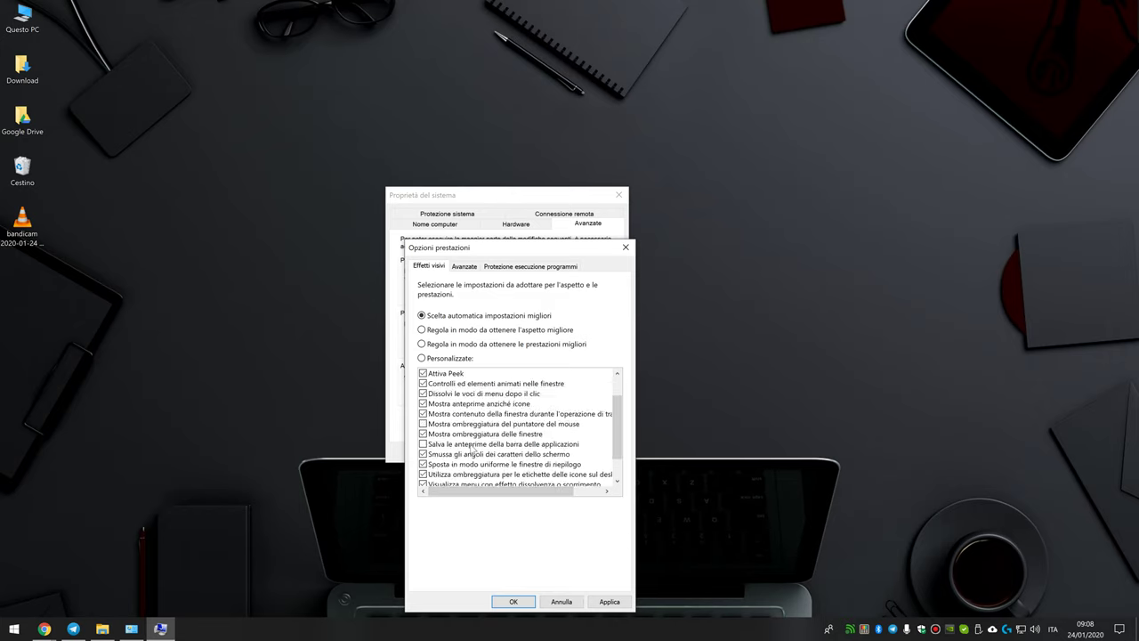
left_click(499, 346)
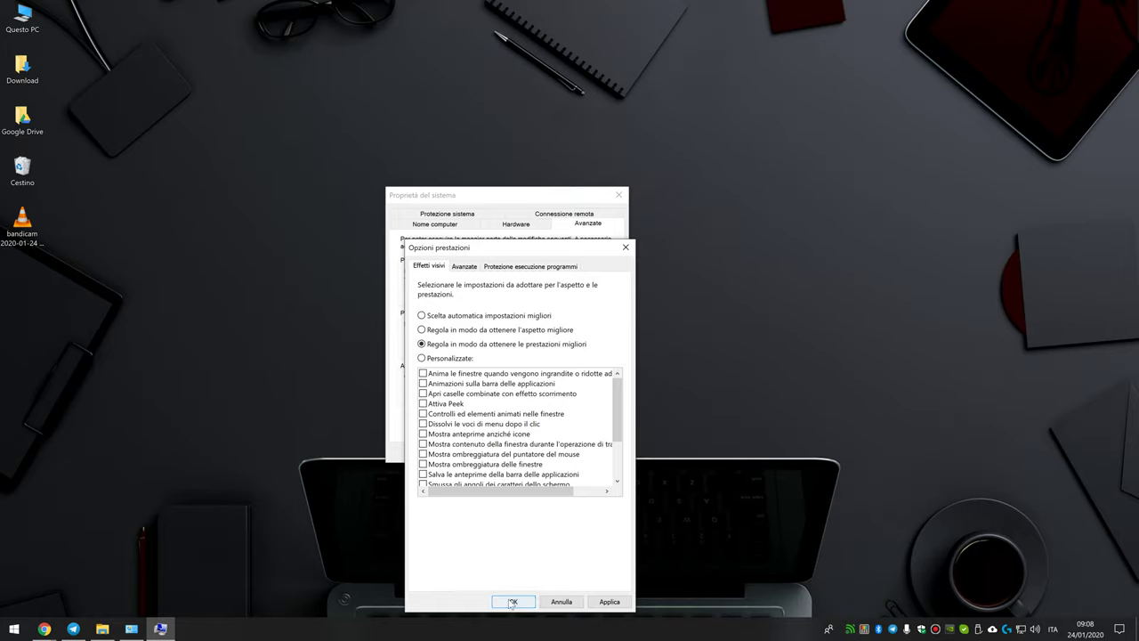
left_click(561, 601)
left_click(520, 452)
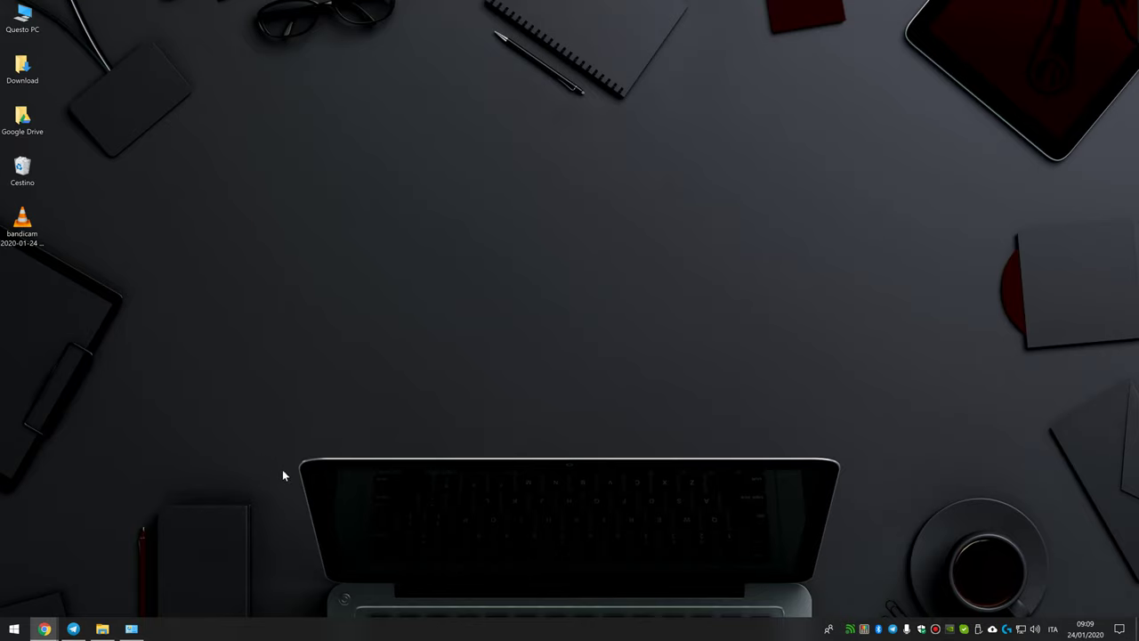
Find and open Pulizia disco for drive C:, and rescan the drive with system files included.
left_click(14, 628)
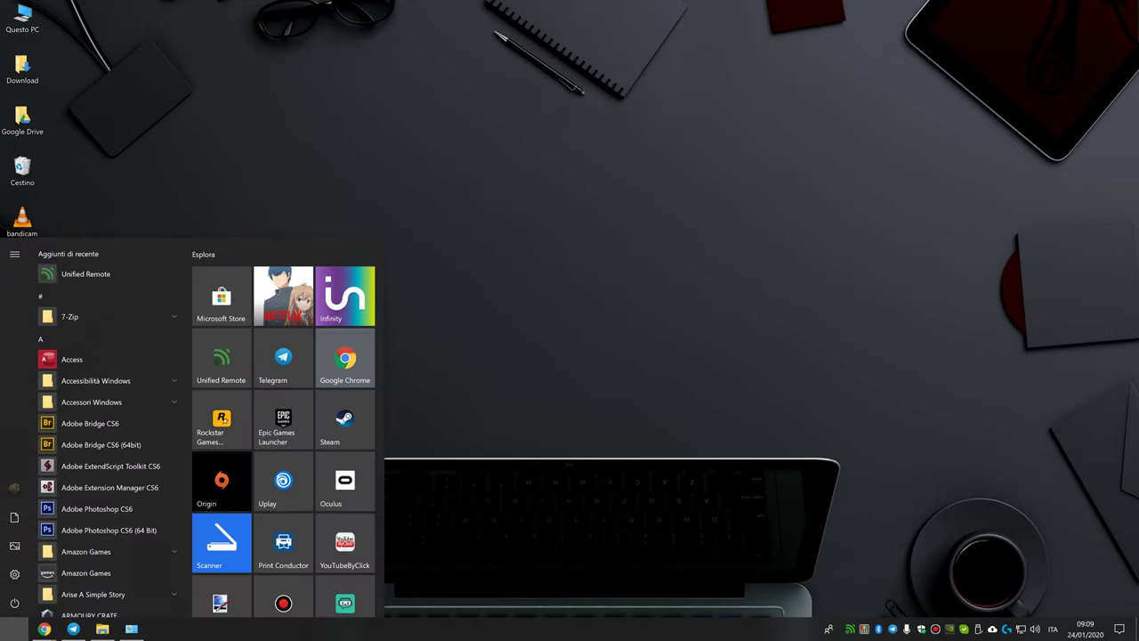
type("pulizia")
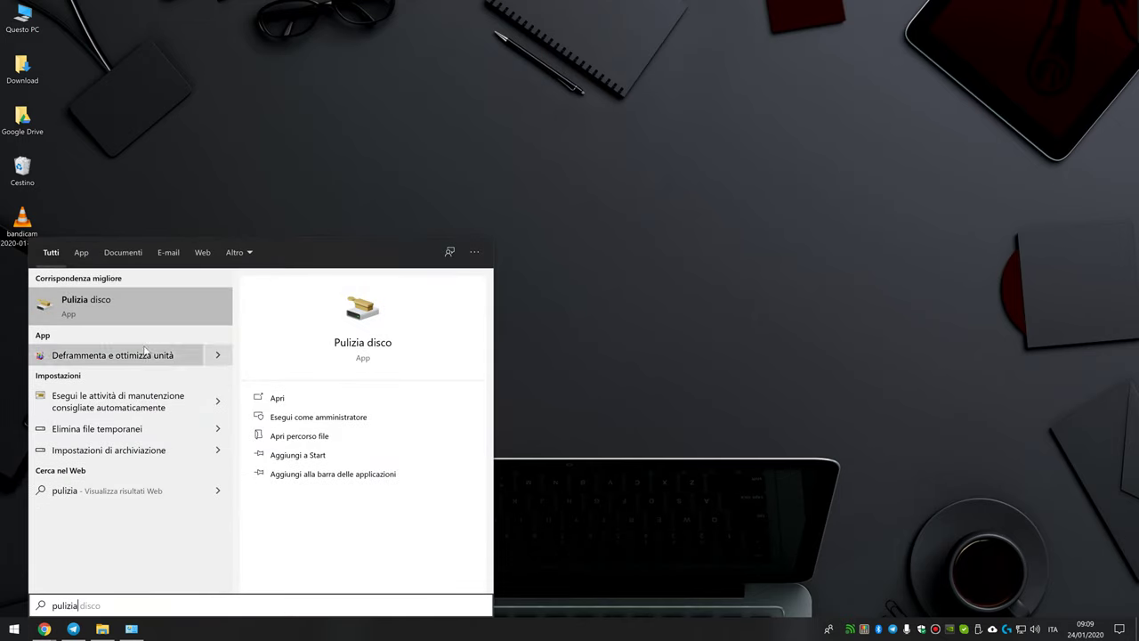
left_click(164, 301)
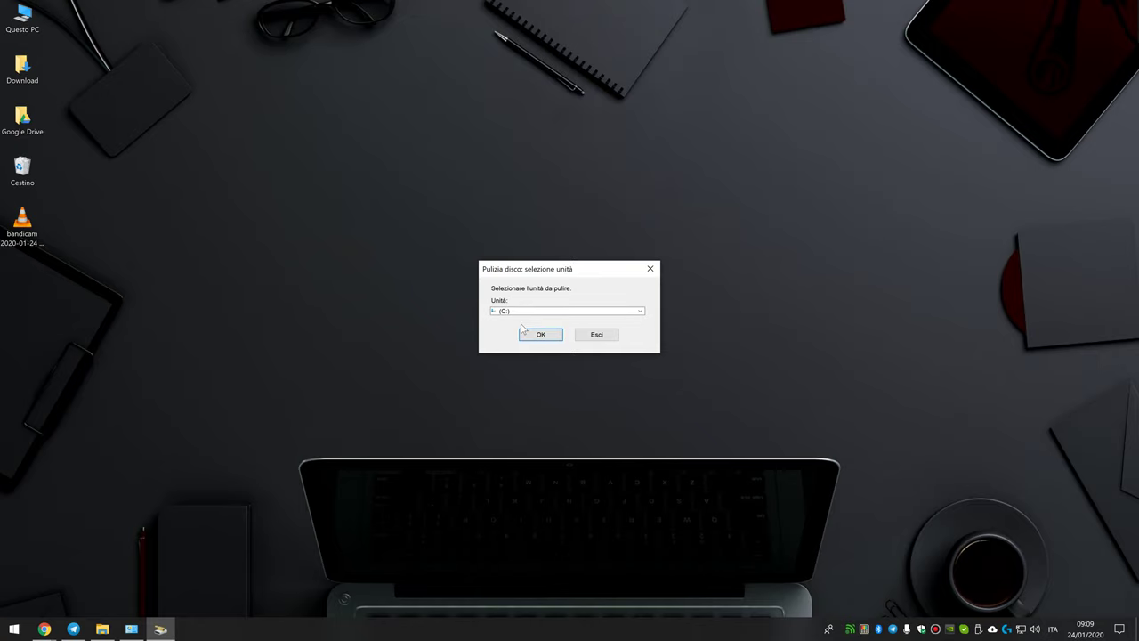
left_click(525, 335)
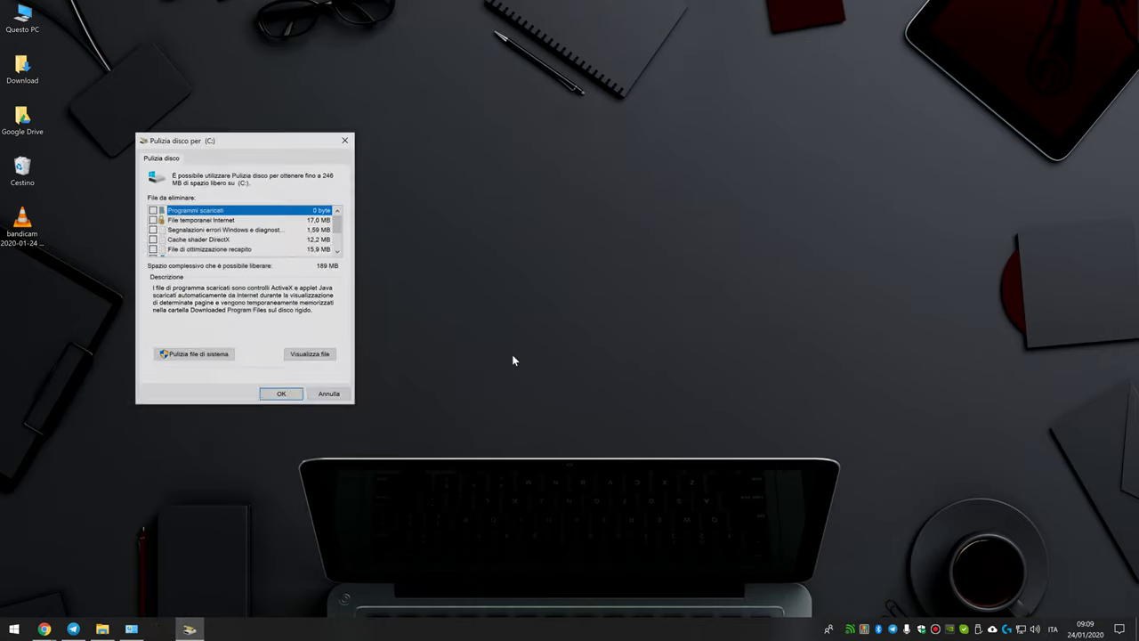
left_click_drag(298, 138, 676, 185)
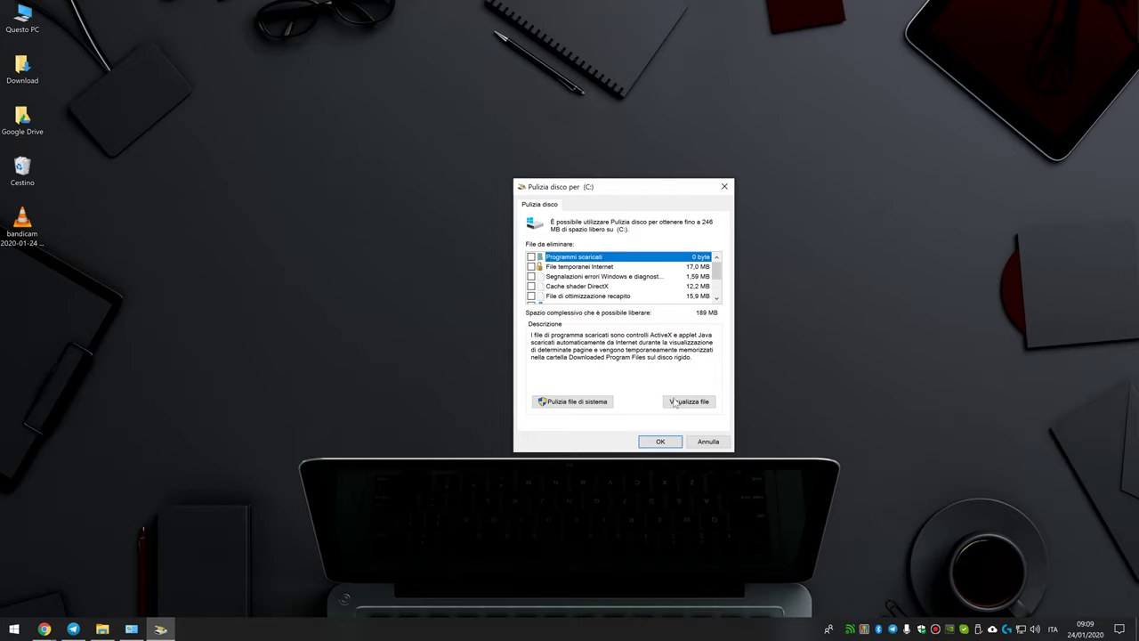
left_click(570, 401)
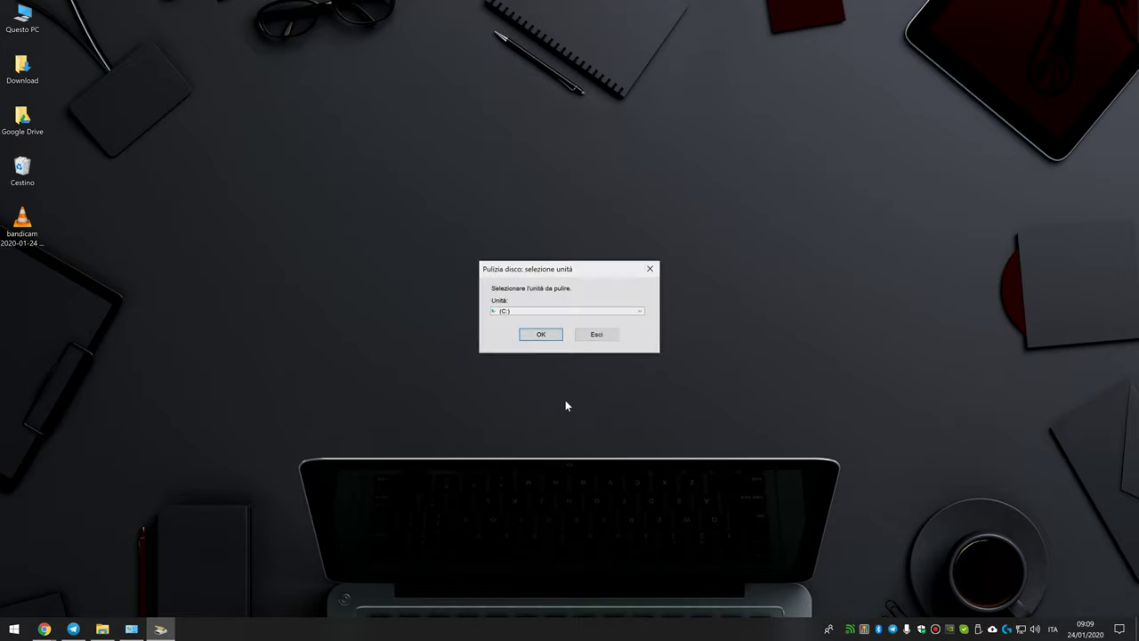
left_click(538, 332)
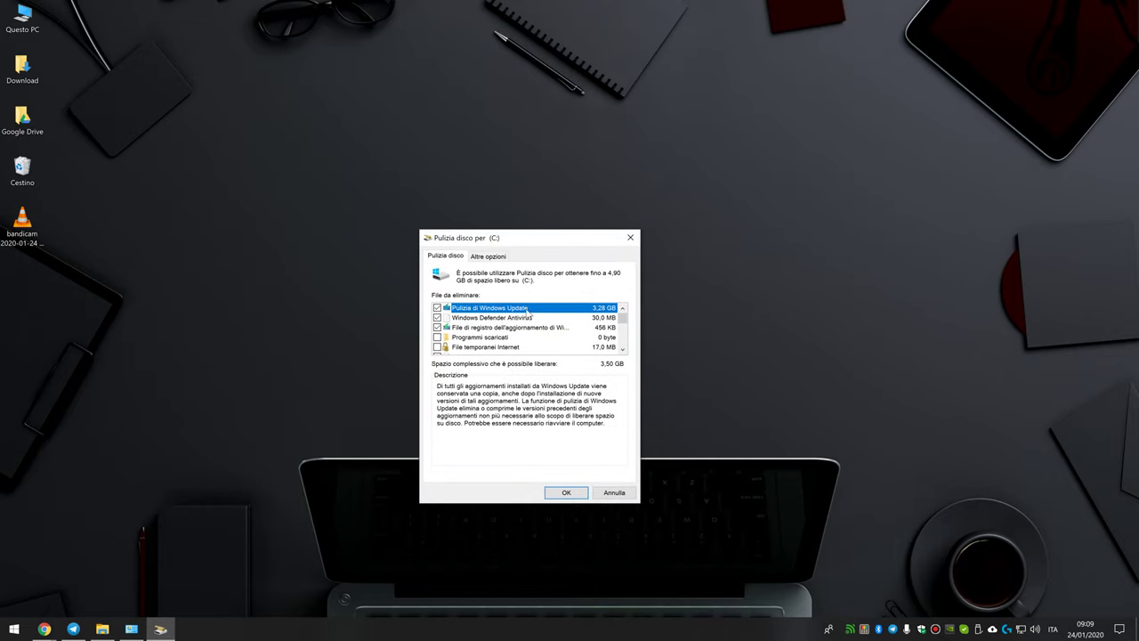
Try marking downloaded programs, temporary Internet files, Windows error reports and the DirectX shader cache for cleanup, and cancel the disk cleanup.
left_click(623, 348)
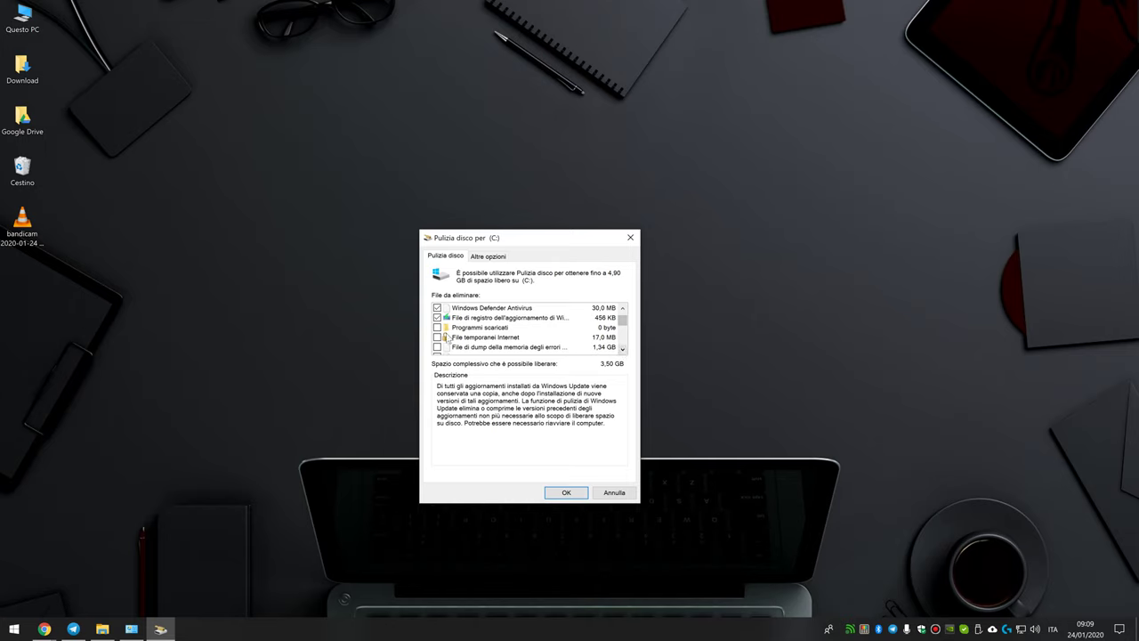
scroll(463, 334, "down", 1)
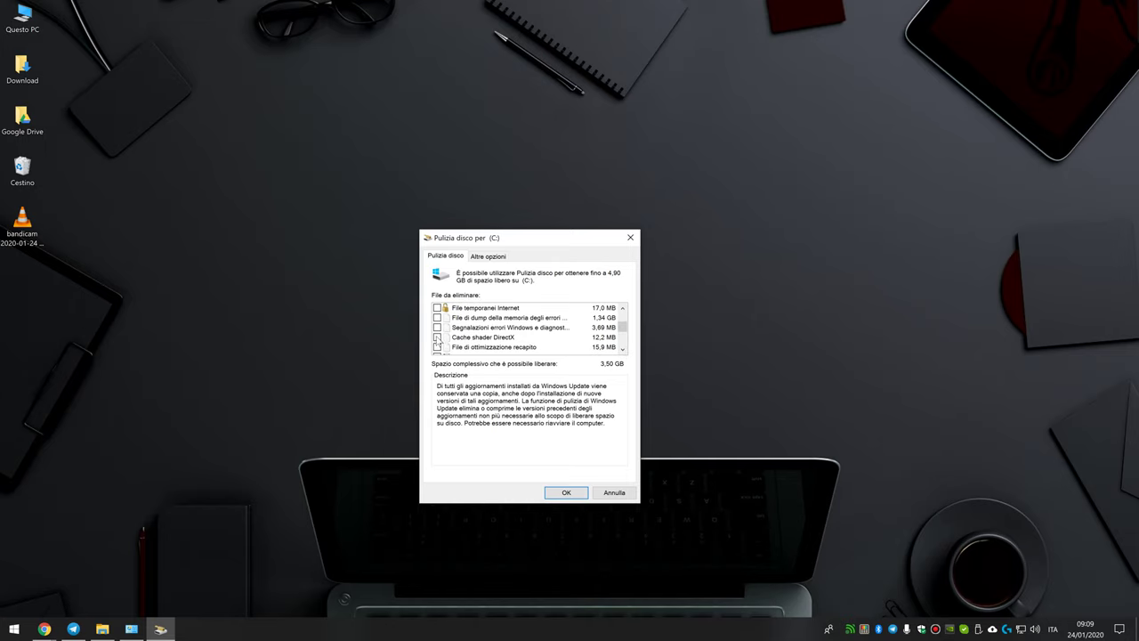
scroll(467, 339, "up", 2)
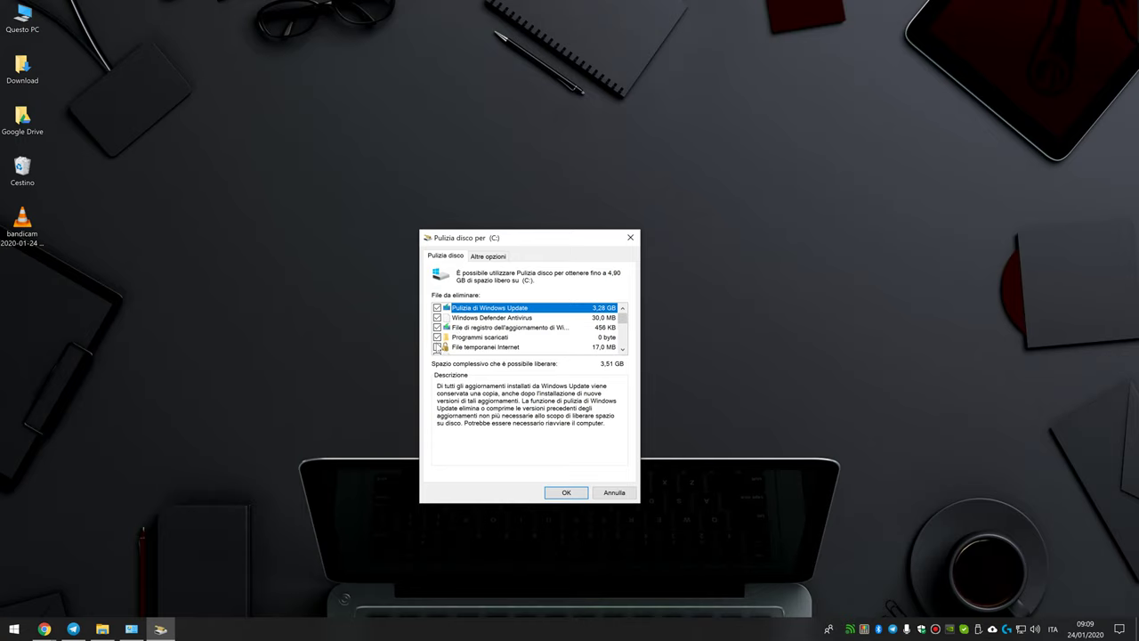
left_click(438, 347)
scroll(437, 348, "down", 2)
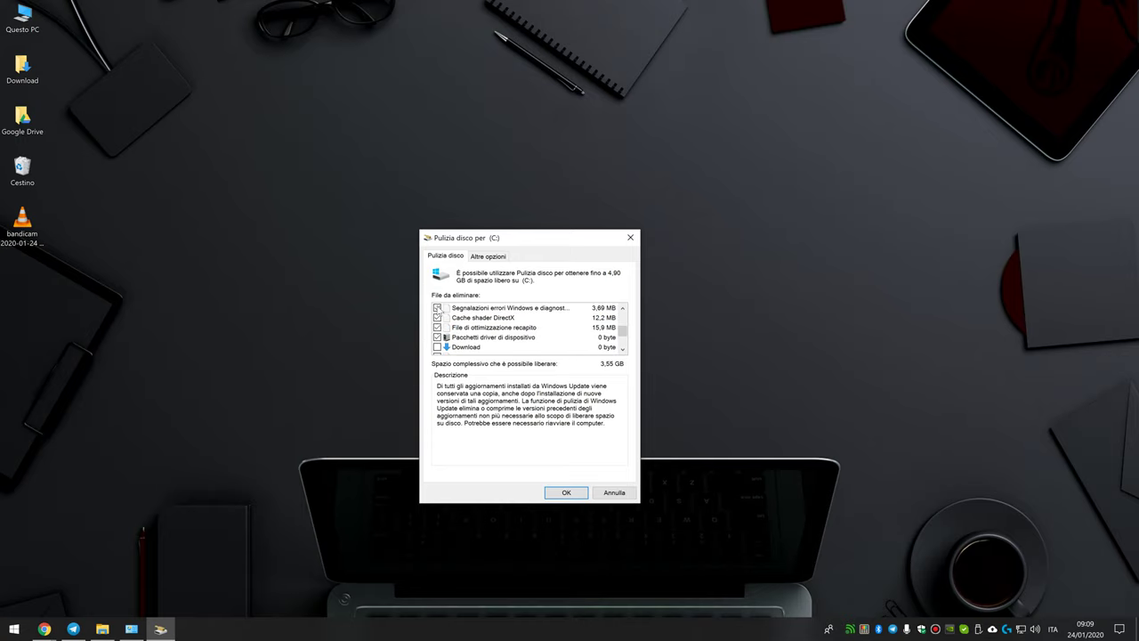
scroll(438, 308, "down", 2)
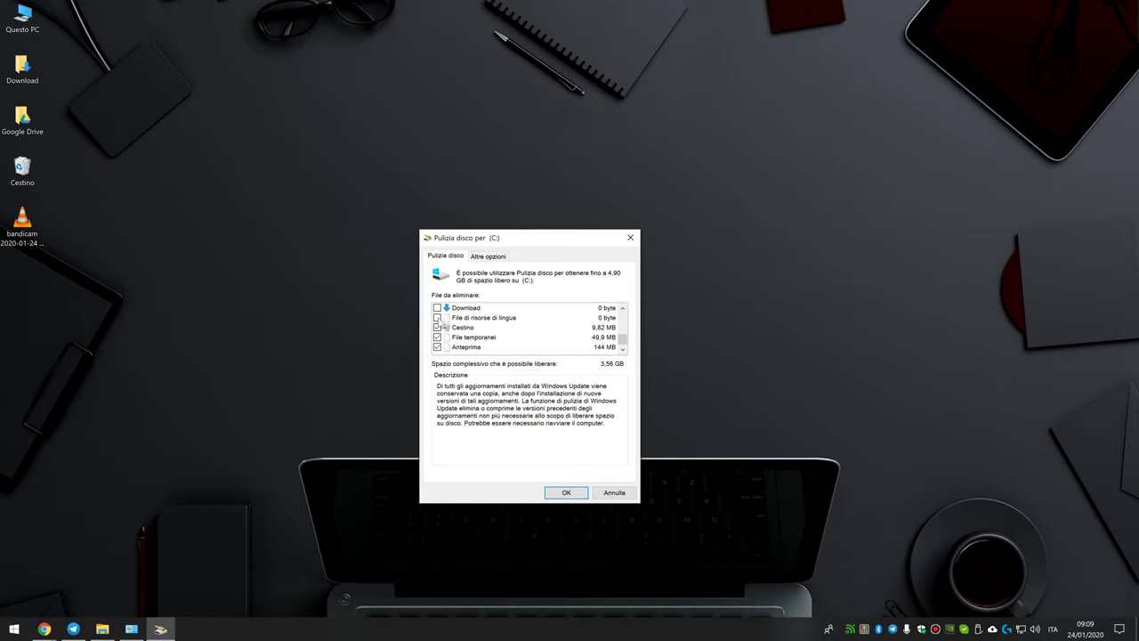
scroll(445, 329, "up", 3)
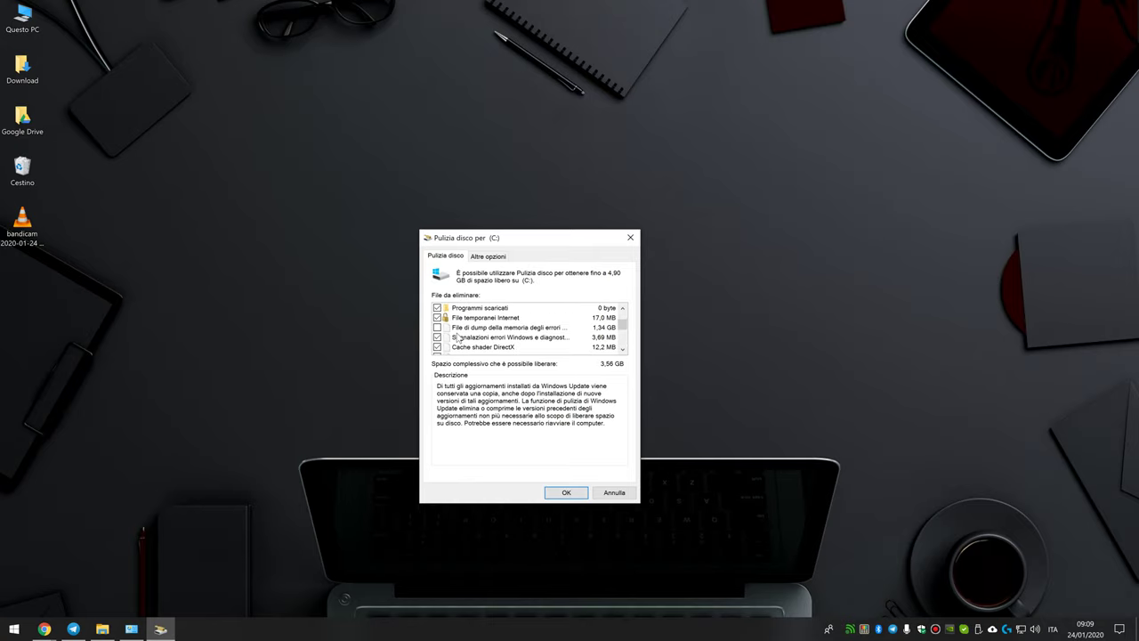
left_click(615, 493)
Examine the general properties and the error-checking and optimization tools of drive C:, and close the properties and Questo PC windows.
double_click(34, 19)
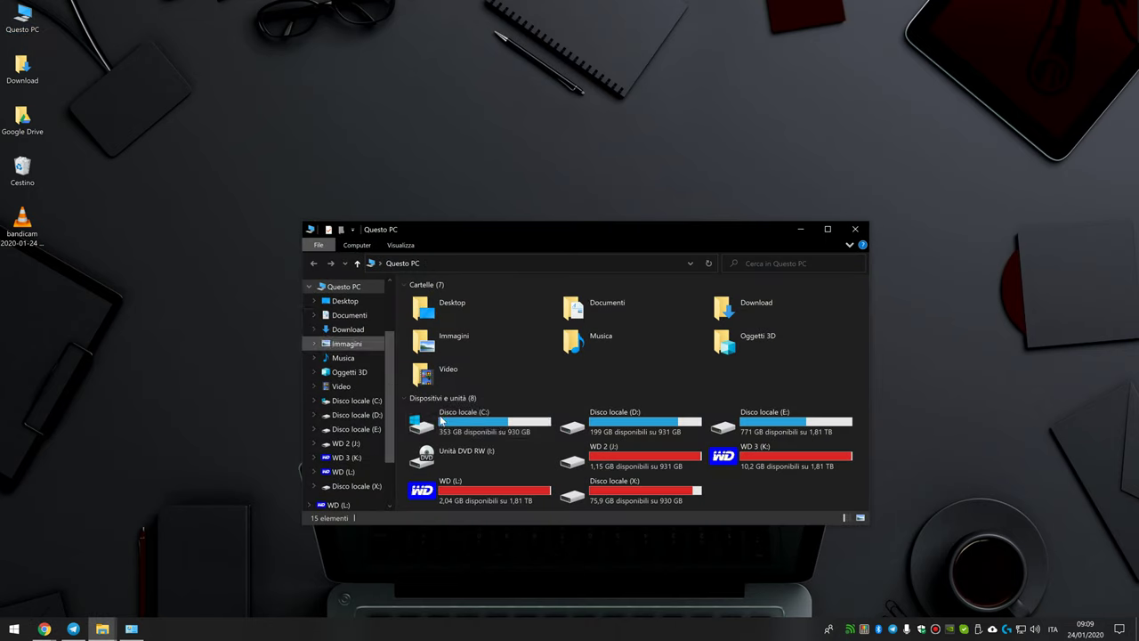
right_click(464, 429)
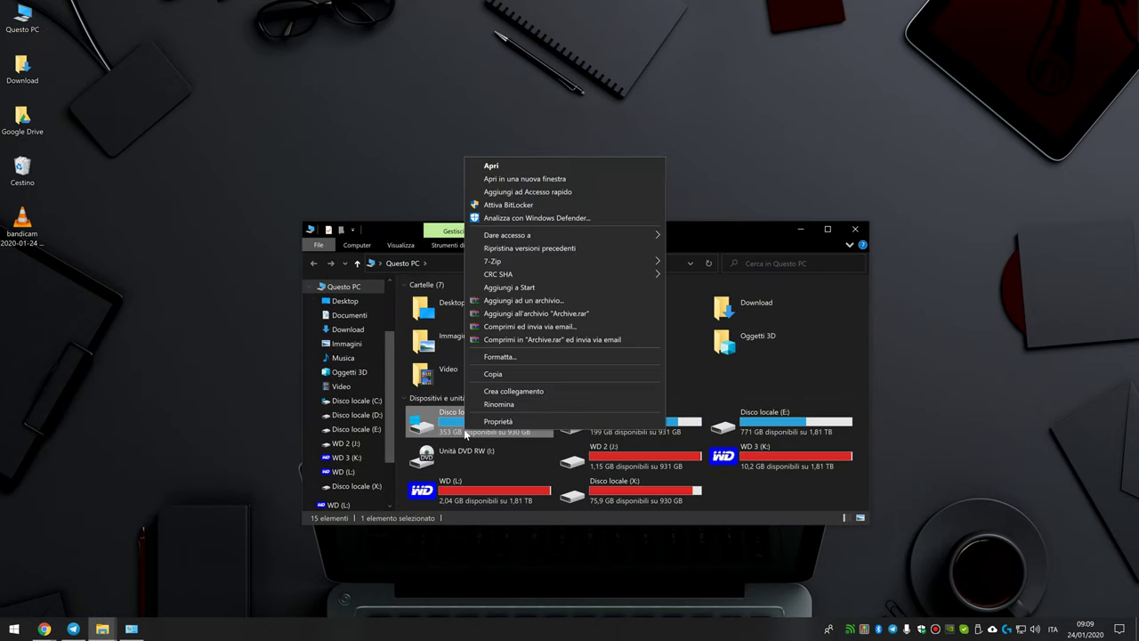
left_click(508, 421)
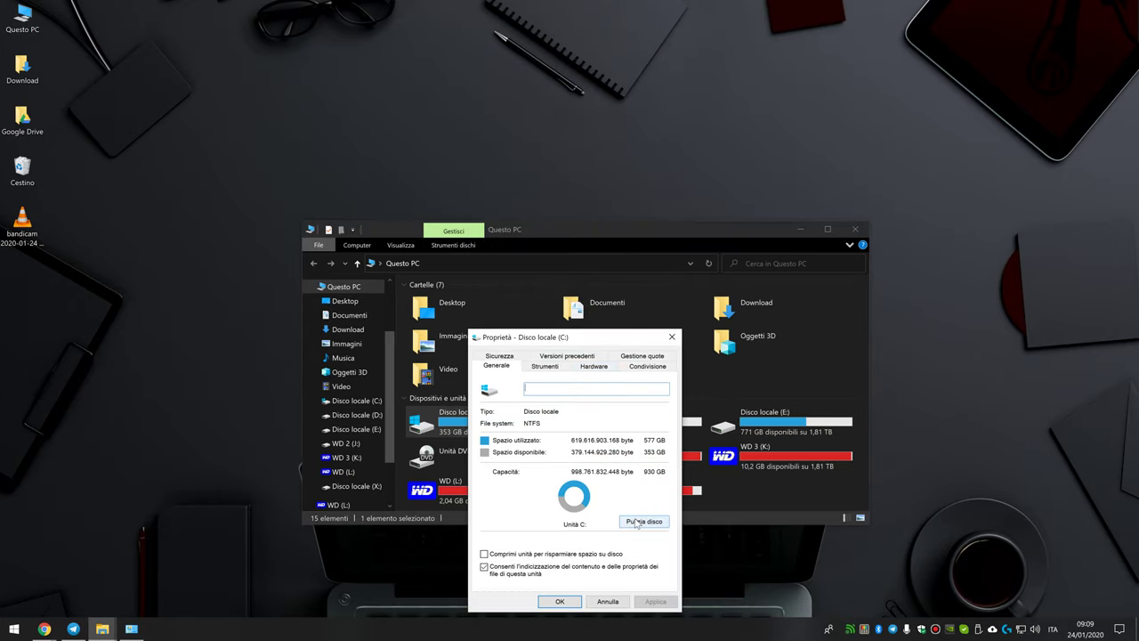
left_click(552, 367)
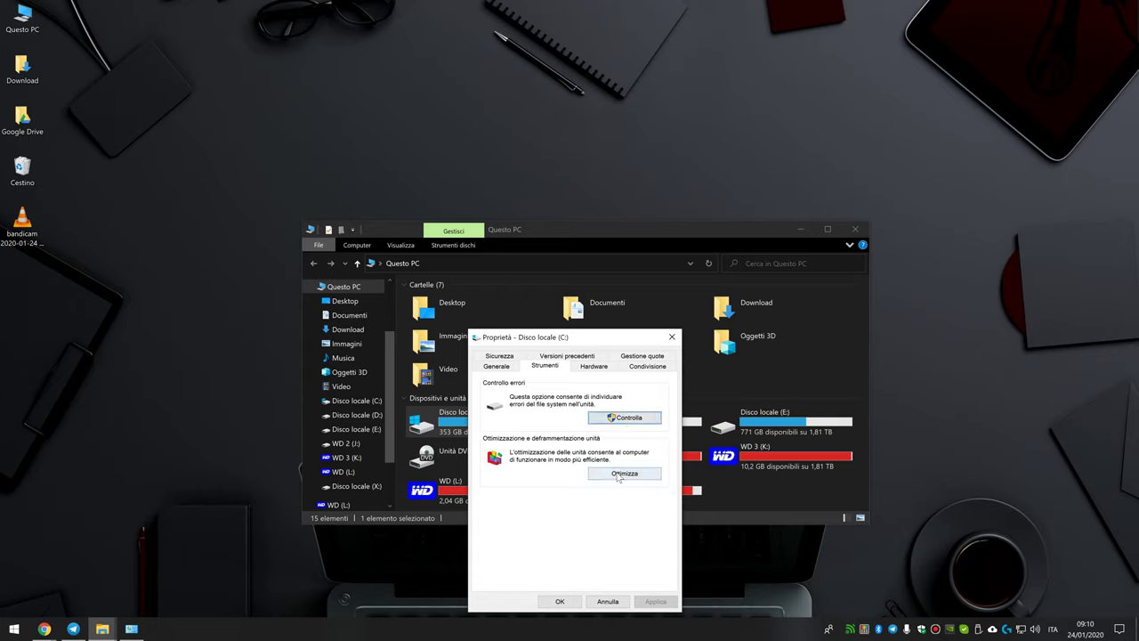
left_click(608, 602)
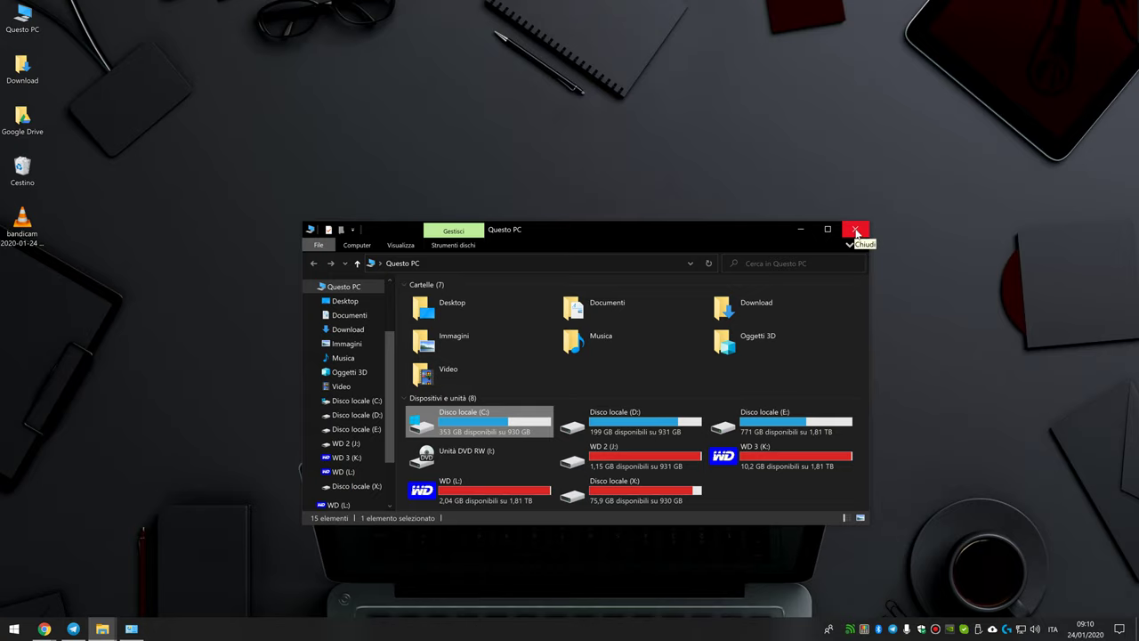
left_click(856, 233)
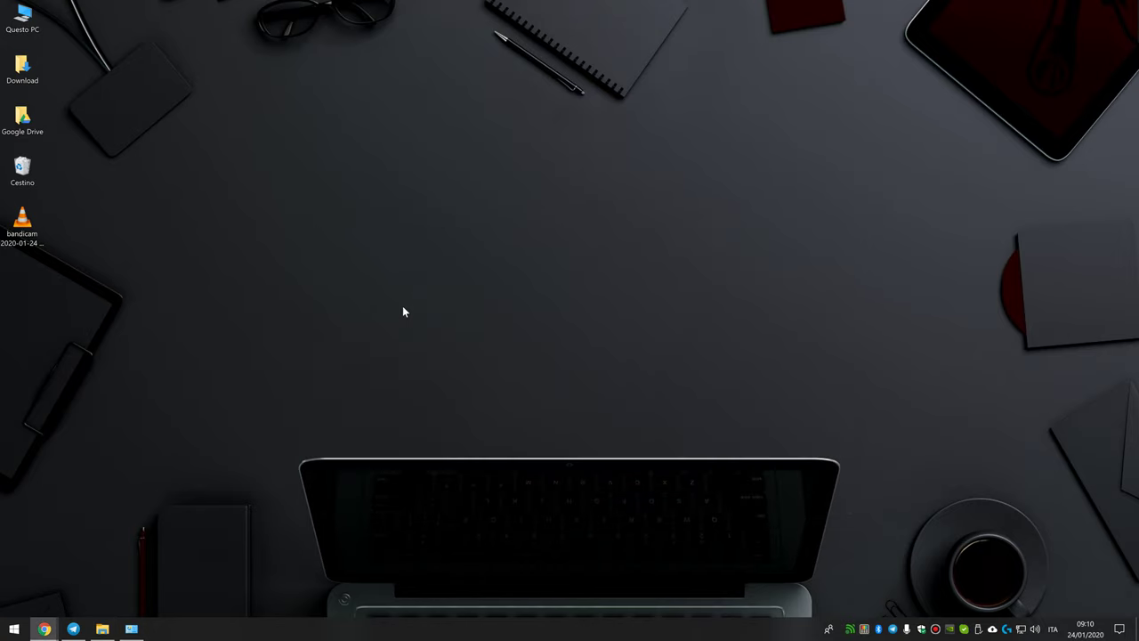